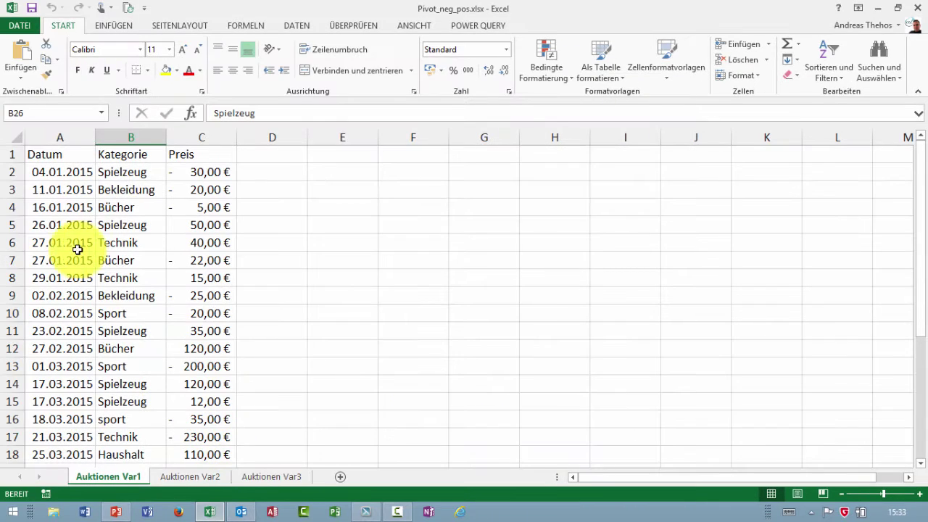
- Inspect the Datum, Kategorie and Preis columns and the negative and positive prices
click(66, 134)
click(111, 134)
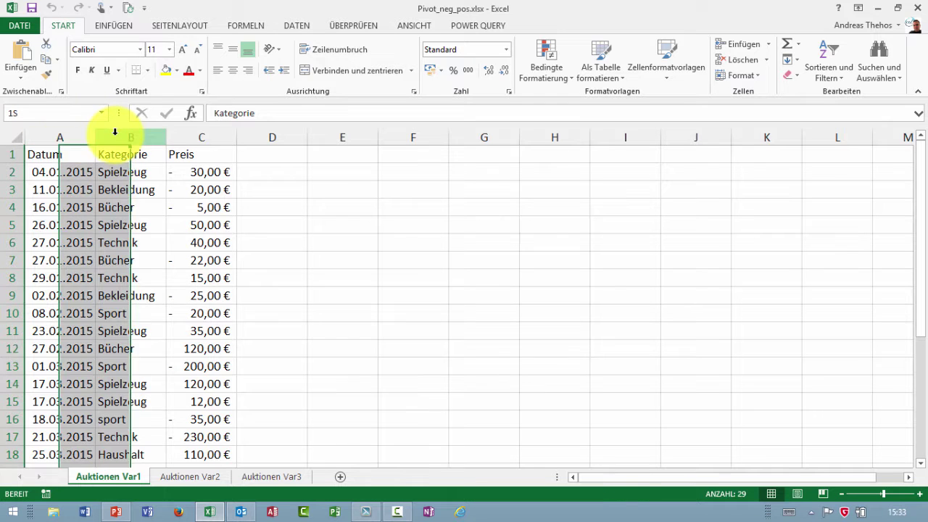
click(186, 136)
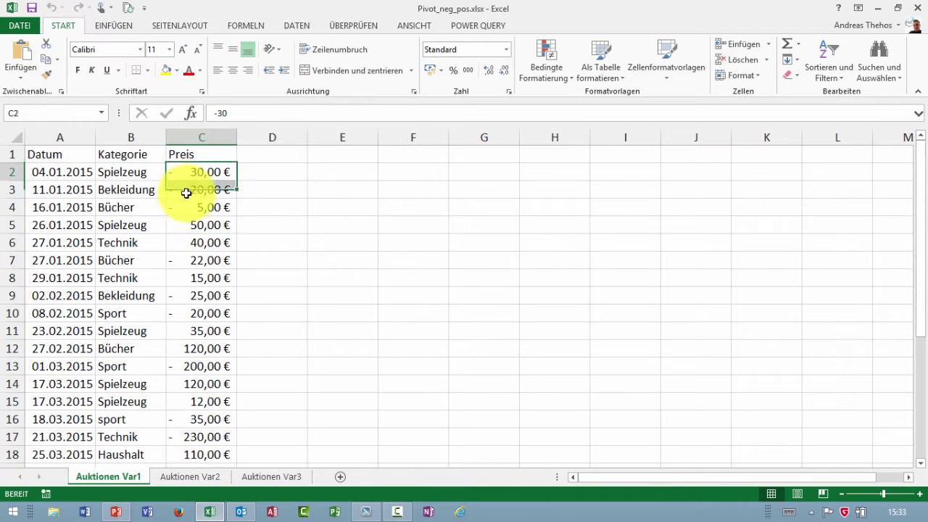
drag(182, 172, 190, 240)
ctrl+click(177, 260)
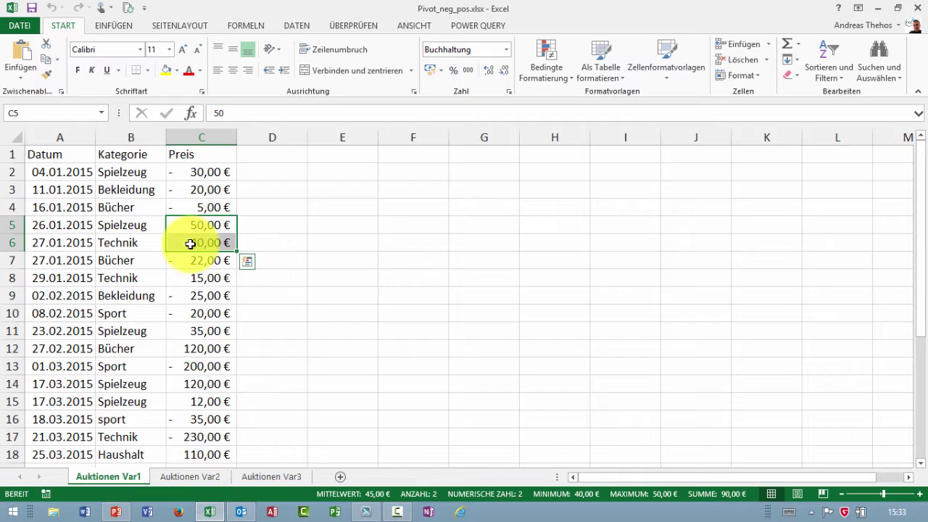
click(197, 137)
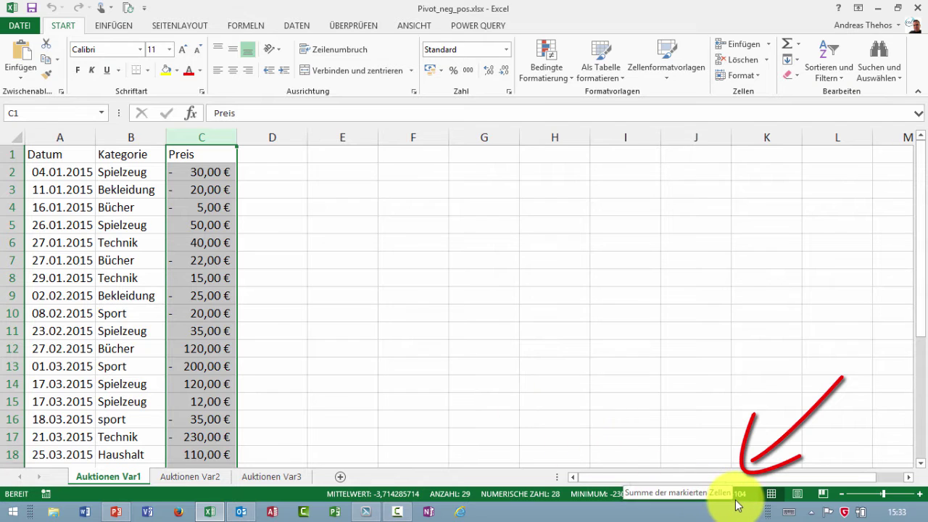
click(207, 173)
drag(201, 190, 208, 242)
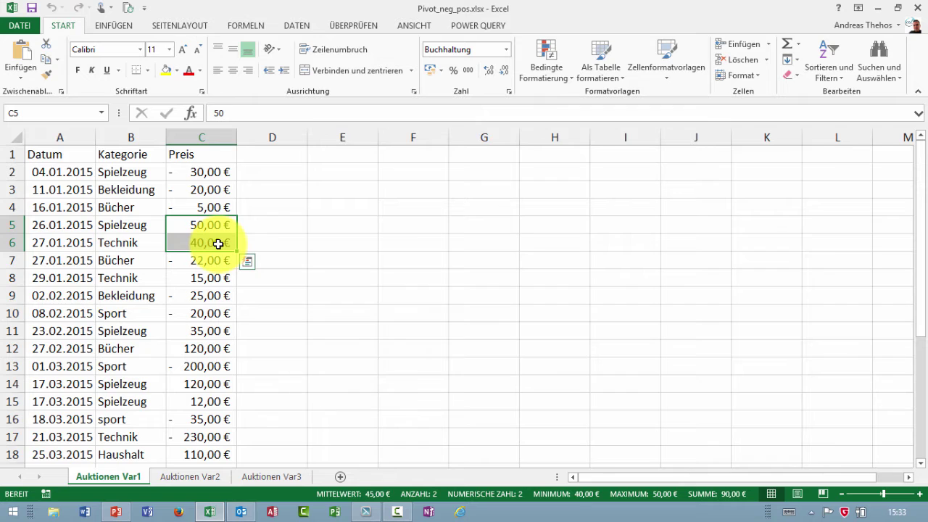
click(128, 188)
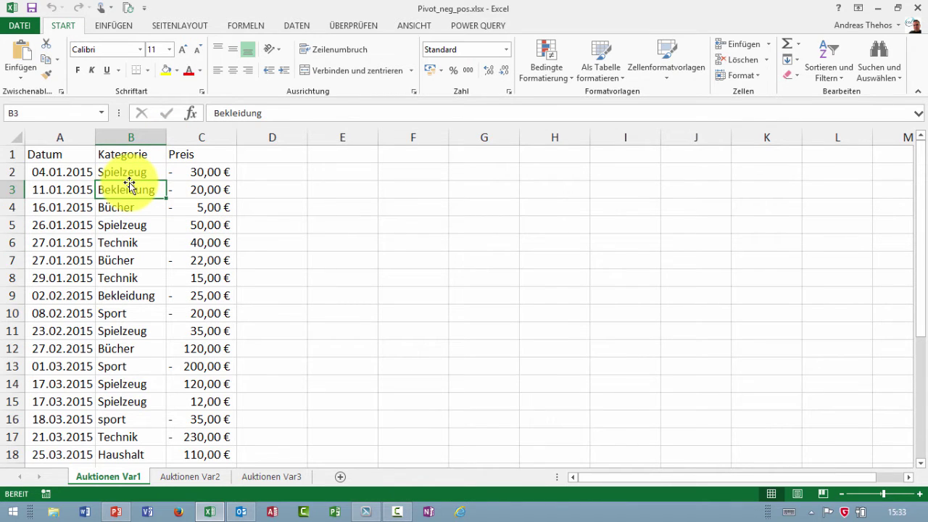
- Convert the data range into a table with headers and name it Auktionsdaten
key(ctrl+t)
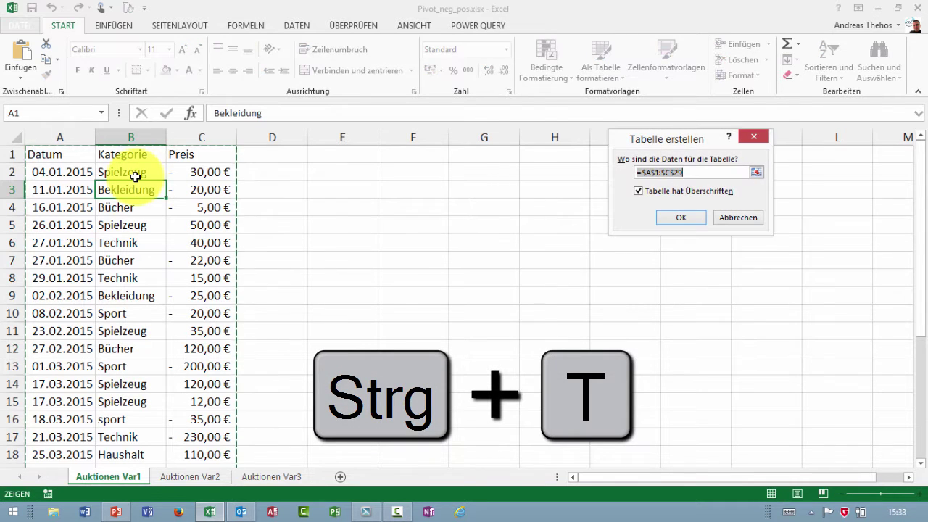
click(682, 217)
click(95, 187)
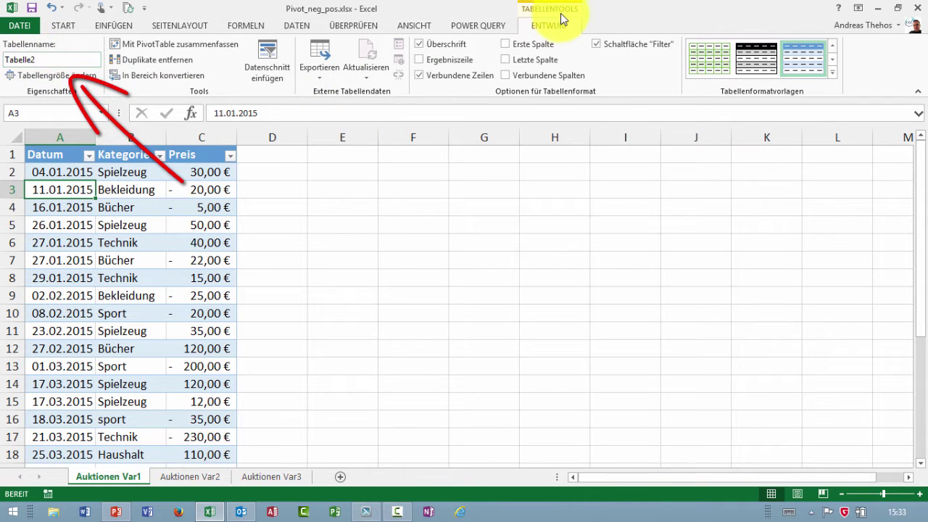
click(20, 61)
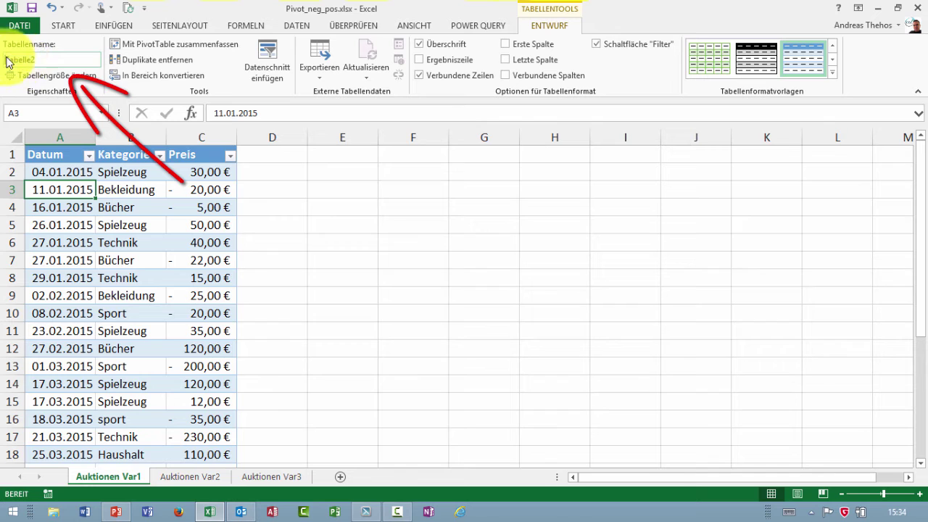
text(Auktionsdaten)
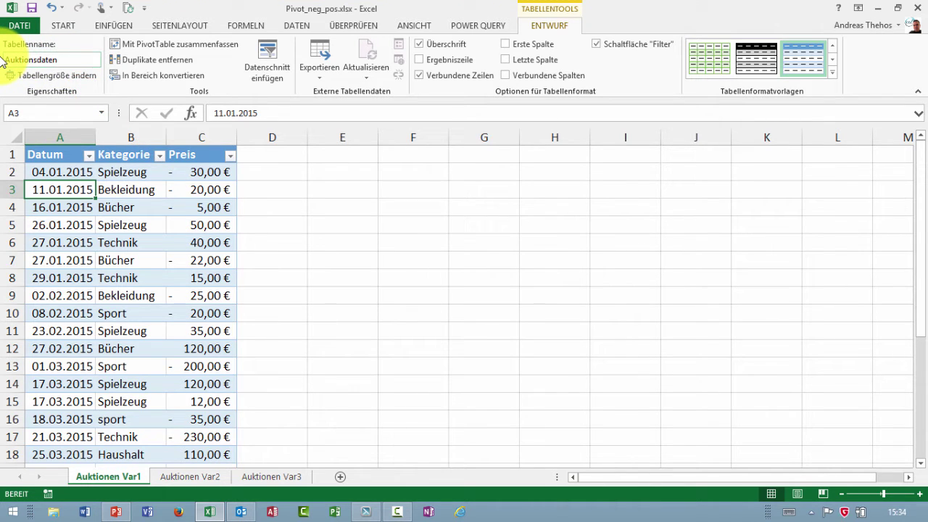
key(Return)
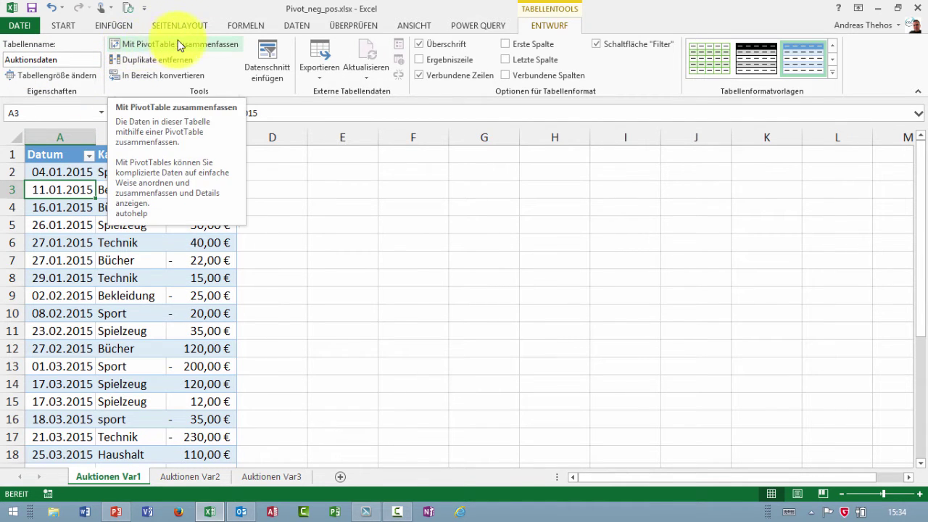
- Insert a PivotTable from Auktionsdaten on a new worksheet
click(113, 25)
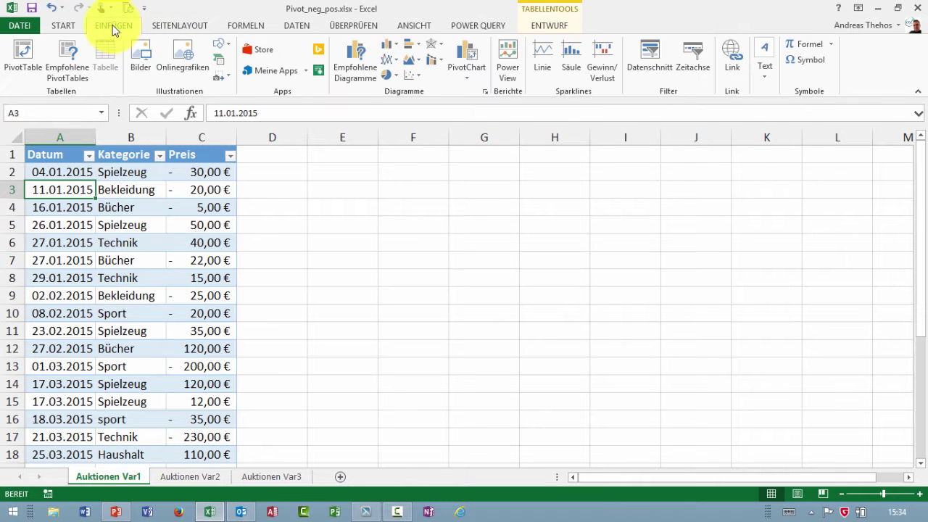
click(23, 48)
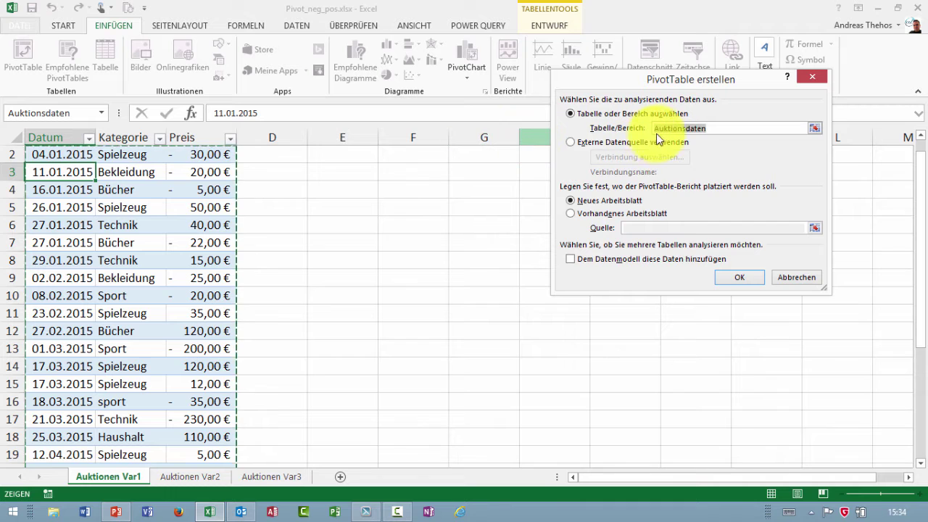
click(733, 282)
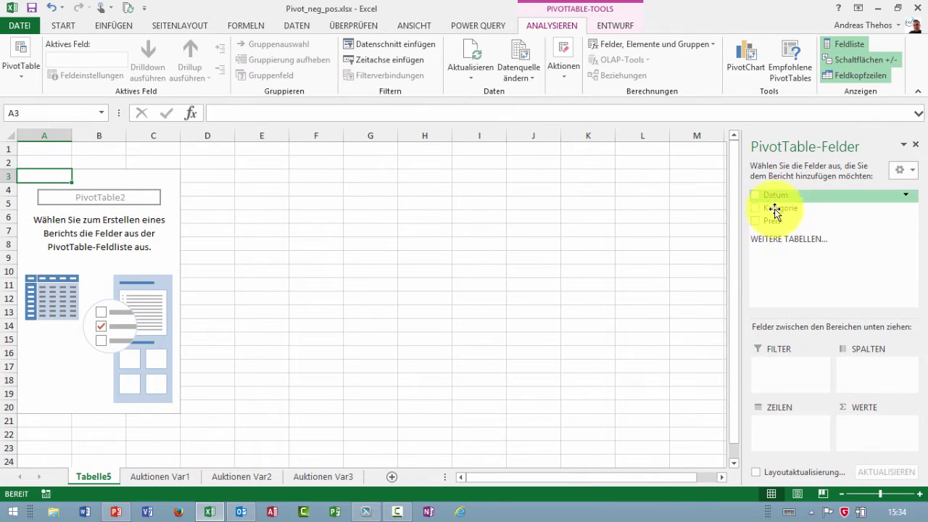
mouse_move(797, 208)
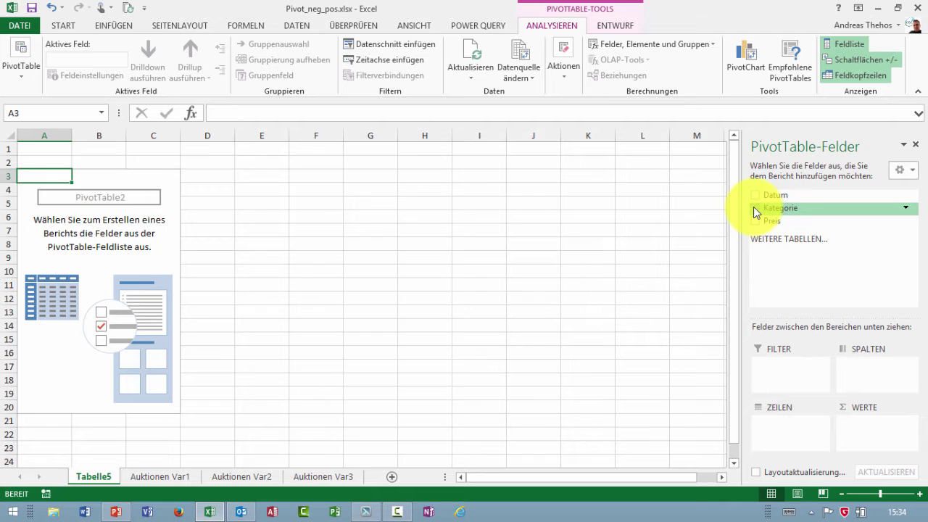
- Add Kategorie as rows and sum Preis, giving a Gesamtergebnis of -104
click(755, 208)
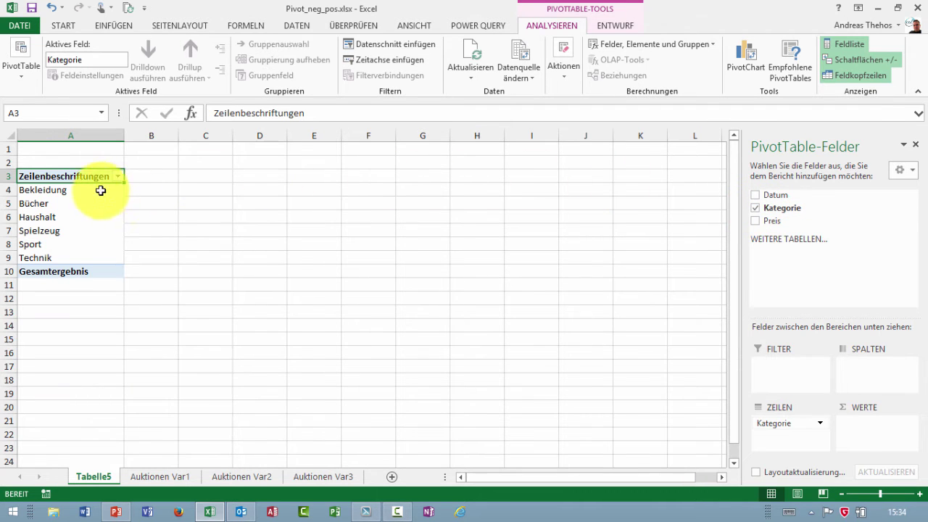
click(756, 221)
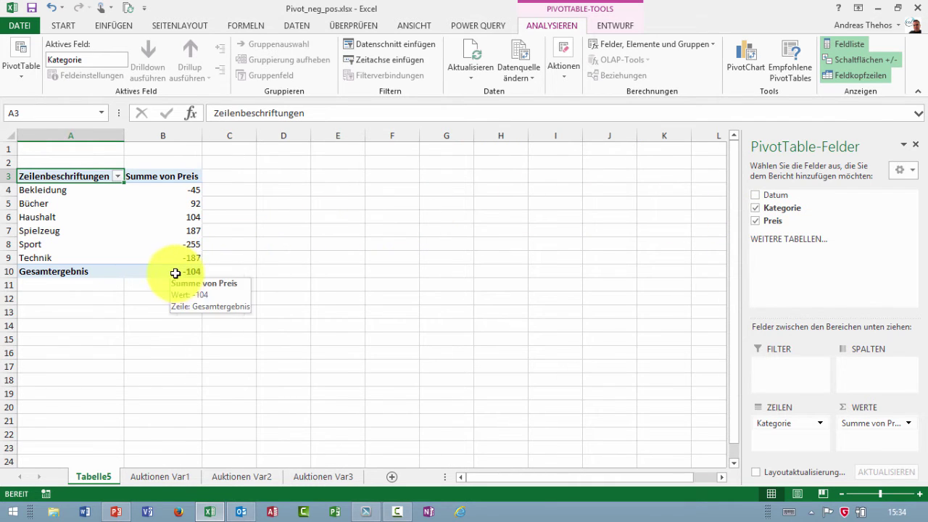
ctrl+scroll(180, 288, up, 1)
ctrl+scroll(180, 287, up, 1)
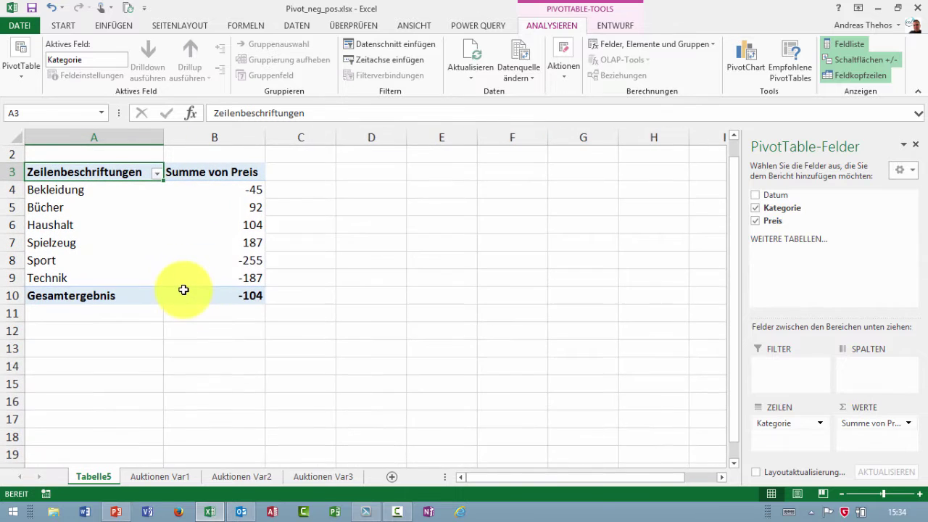
scroll(186, 290, up, 1)
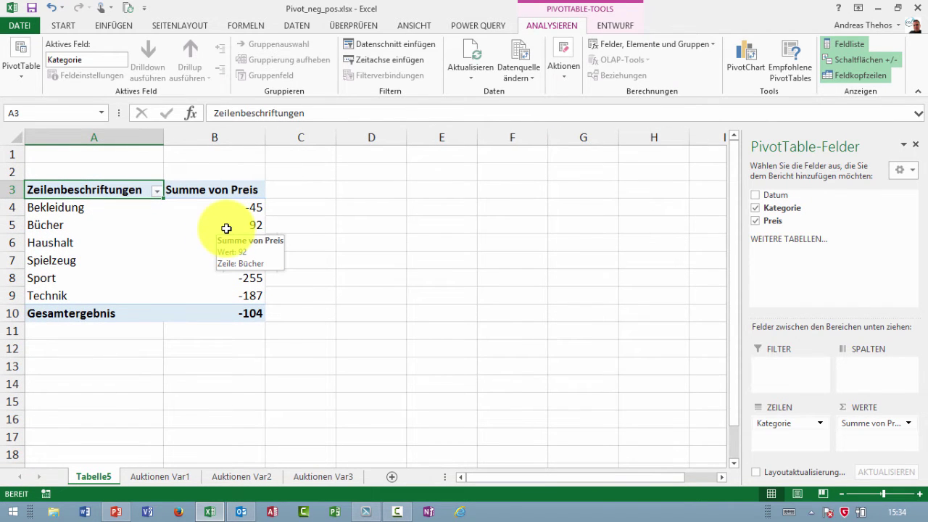
- On the Auktionen Var1 sheet, add a Typ column header in D1
click(152, 477)
scroll(233, 210, up, 1)
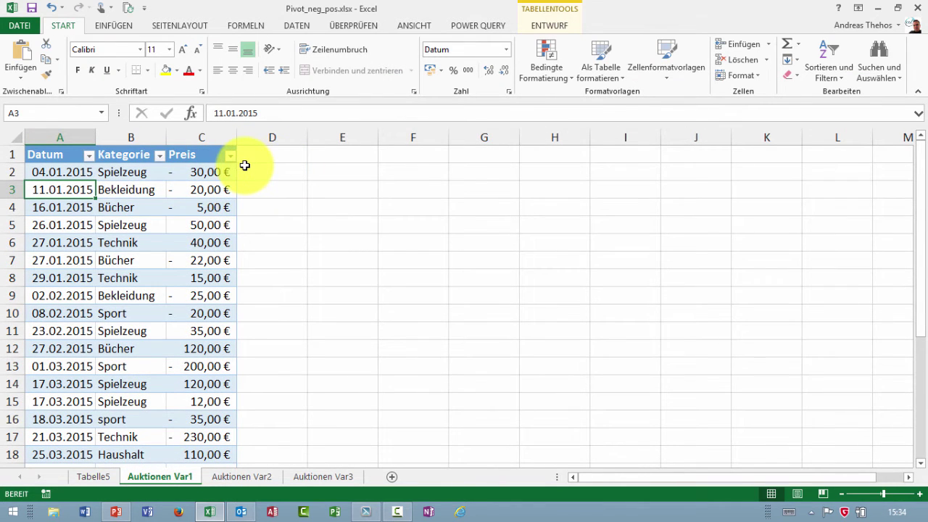
click(253, 159)
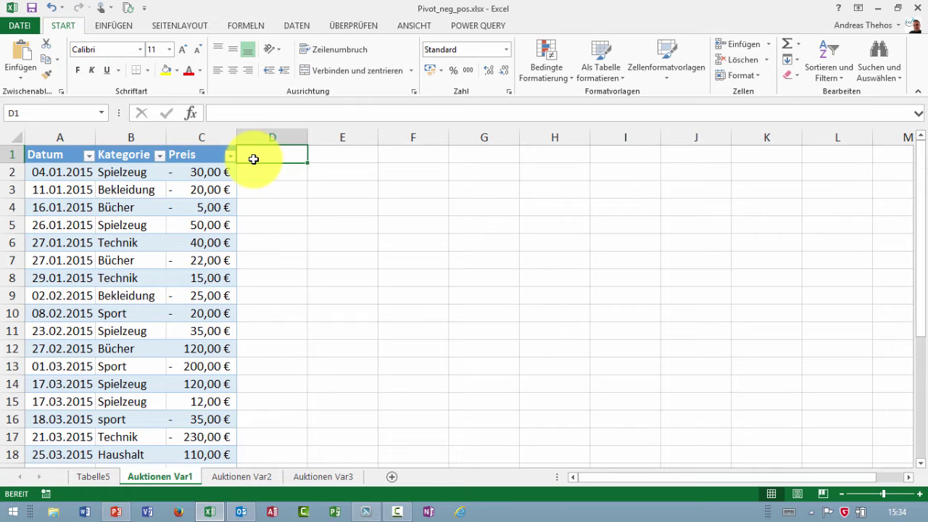
text(Typ)
key(Return)
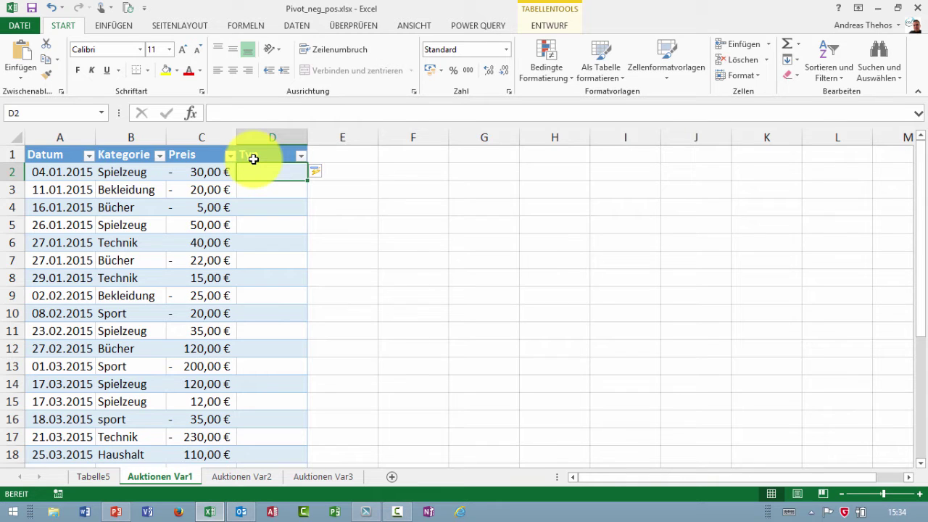
- Enter =WENN(C2<0;"Eingang";"Ausgang") in D2 so the Typ column auto-fills
text(=wenn)
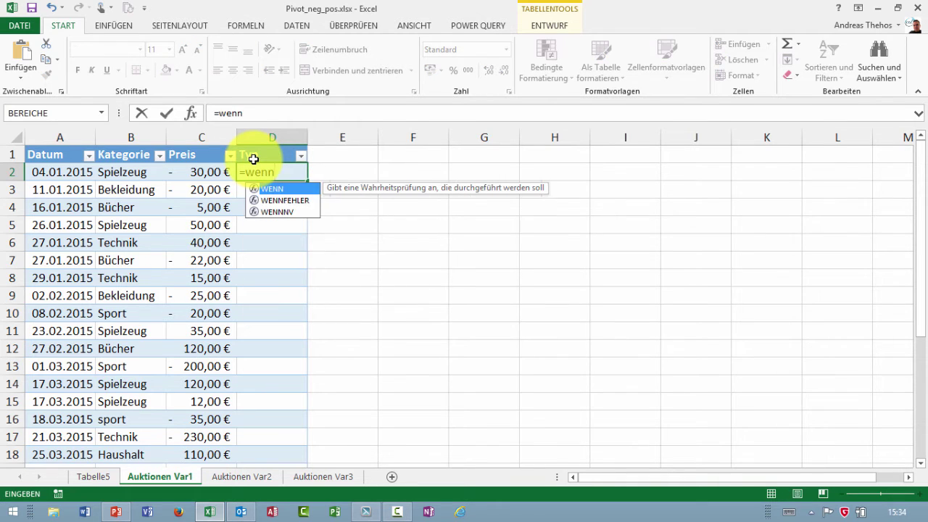
text(()
click(215, 171)
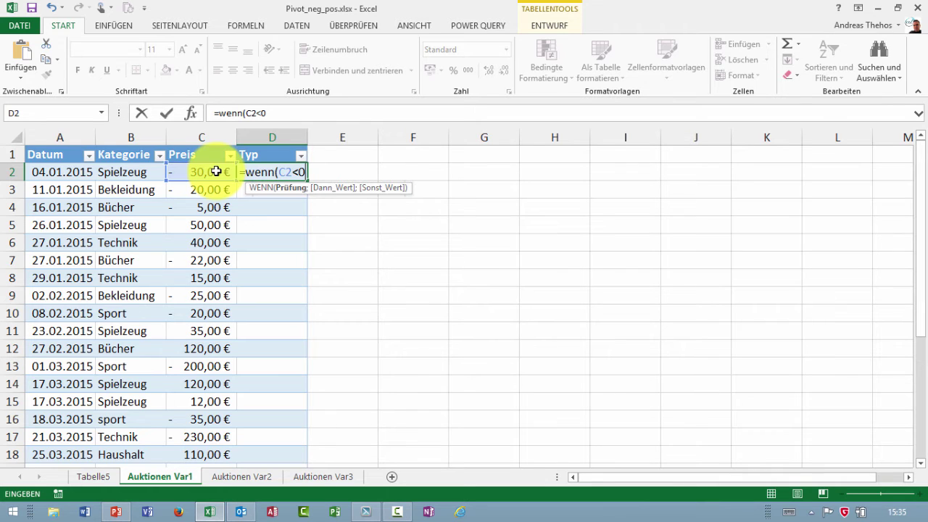
text(;"Eingang)
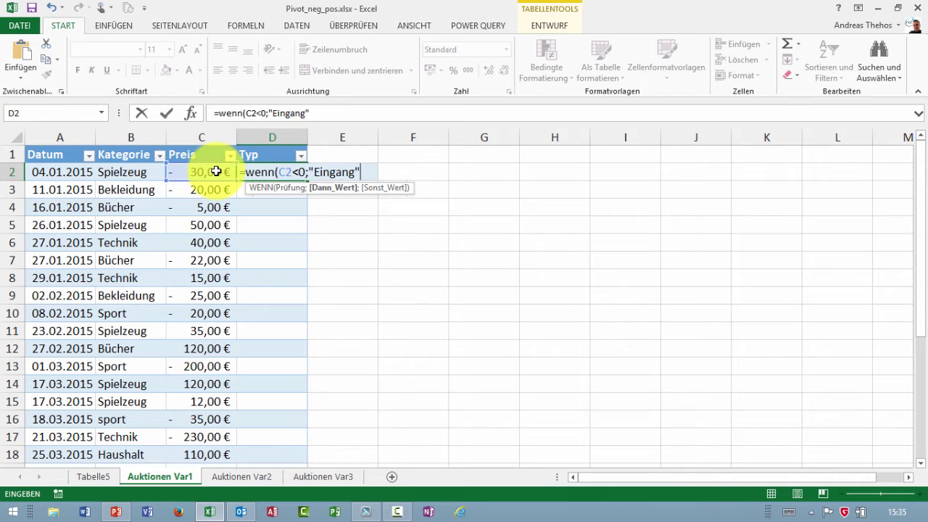
text(;)
text("Ausgang)
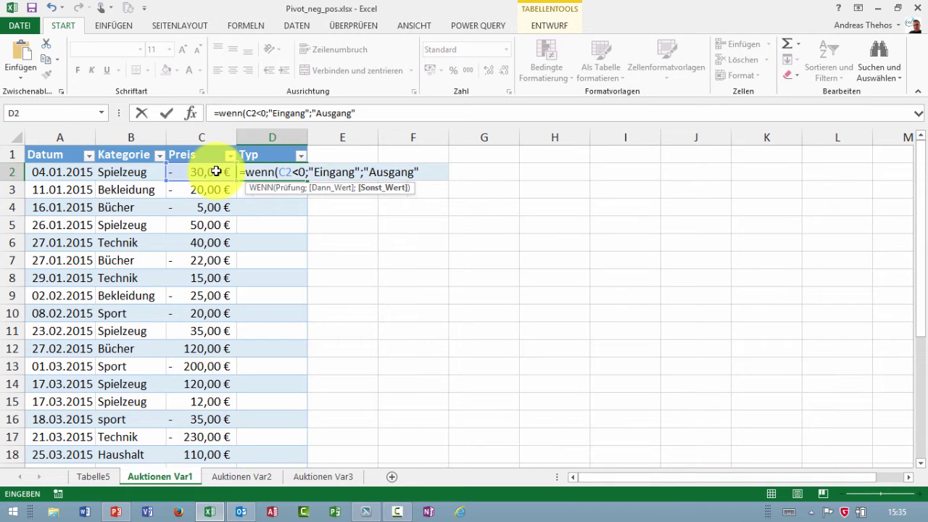
text())
key(Return)
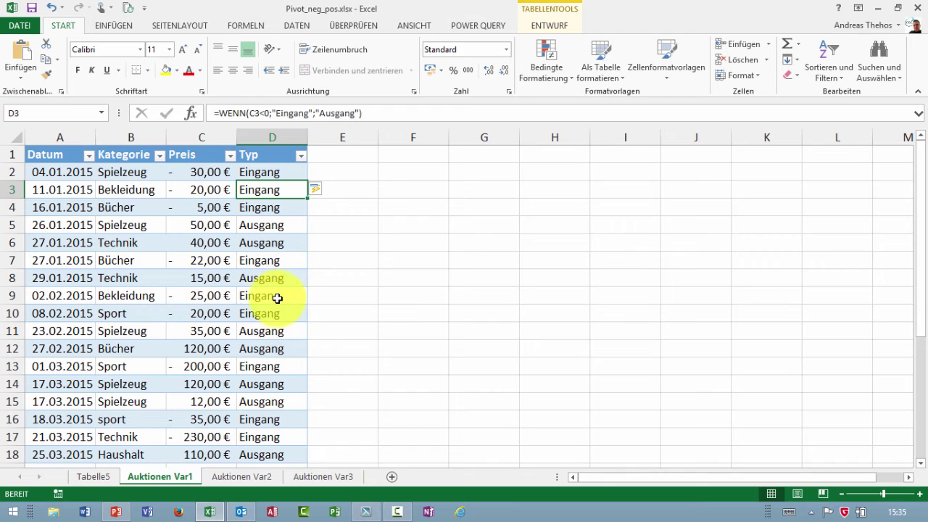
scroll(205, 300, down, 2)
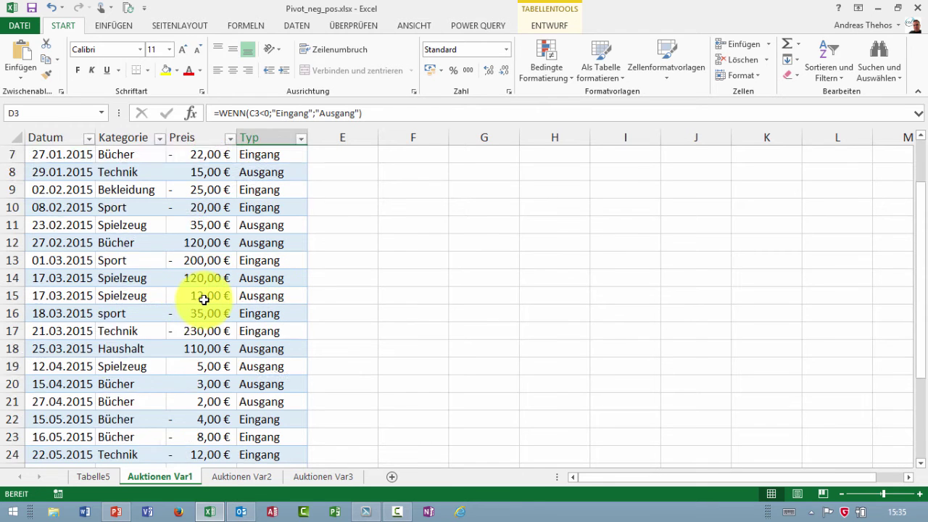
scroll(205, 299, down, 1)
scroll(203, 295, up, 3)
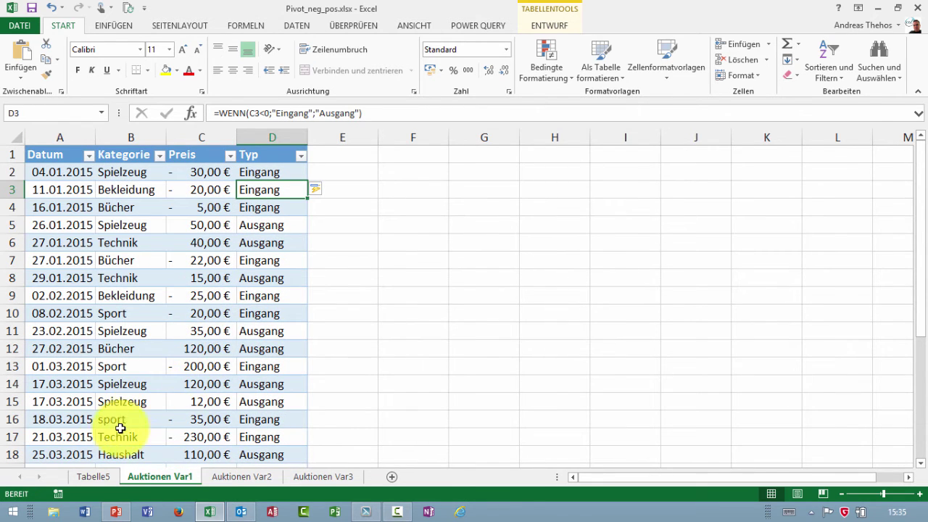
- Refresh the PivotTable on Tabelle5 via Analysieren > Aktualisieren to load the Typ field
click(93, 476)
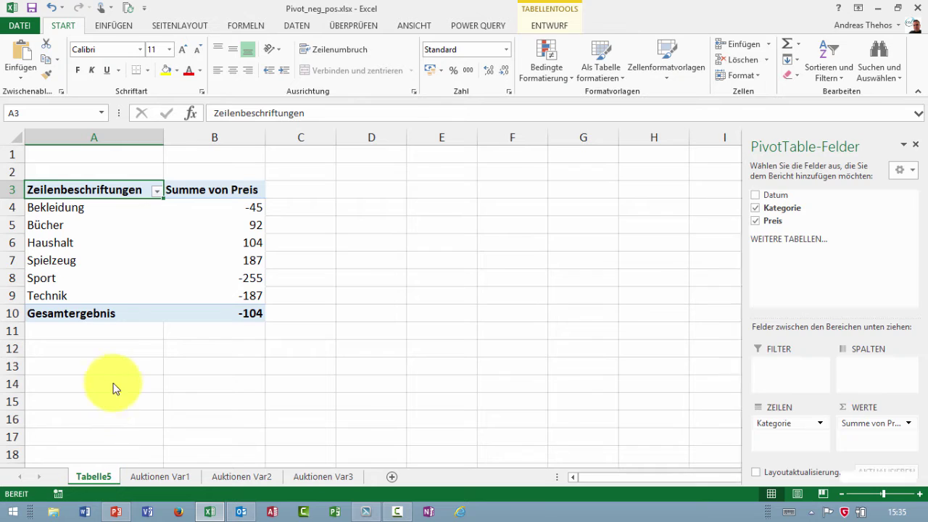
click(100, 267)
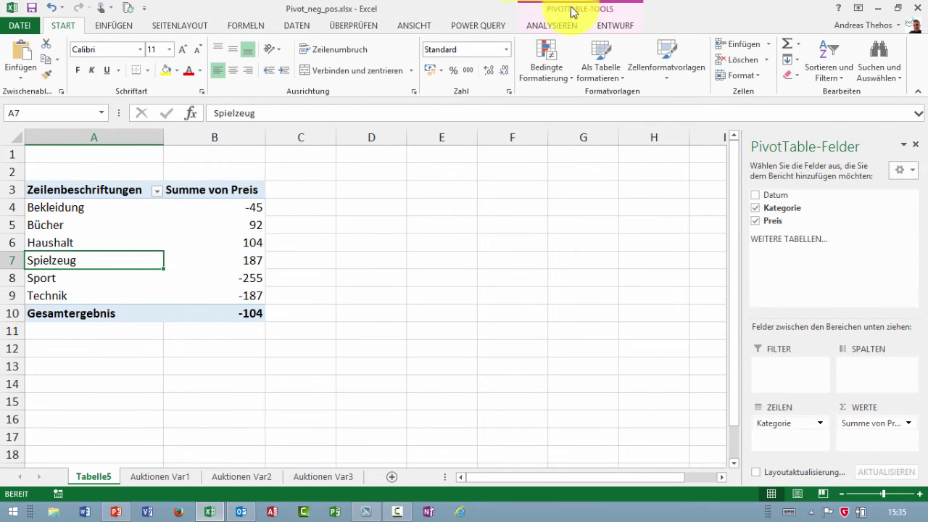
click(570, 28)
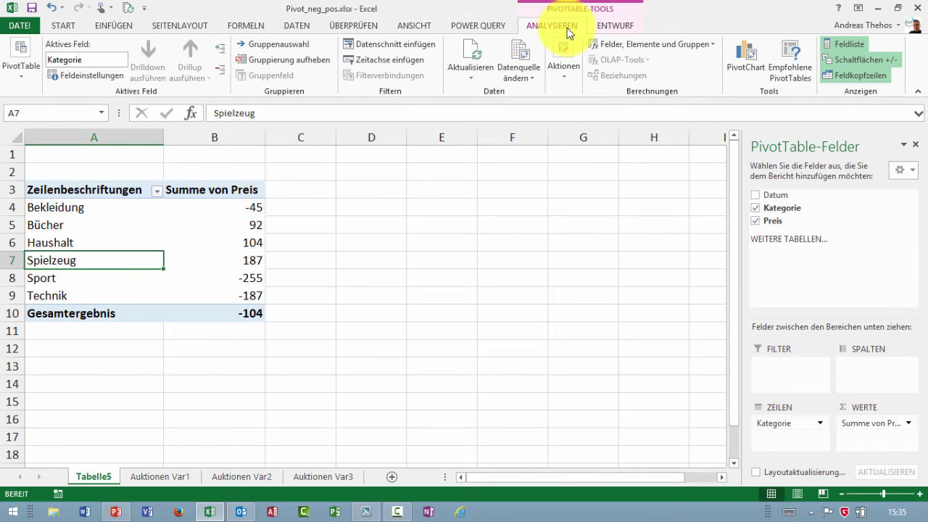
click(472, 55)
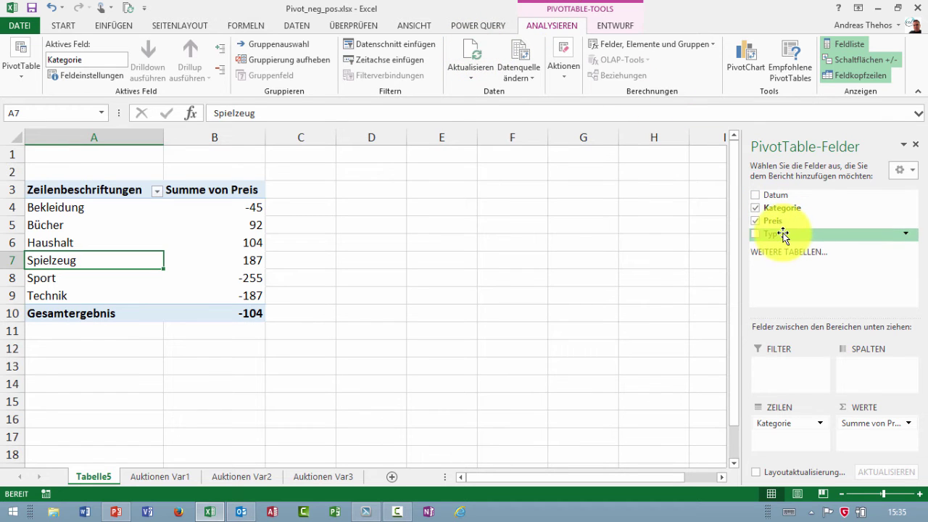
mouse_move(798, 234)
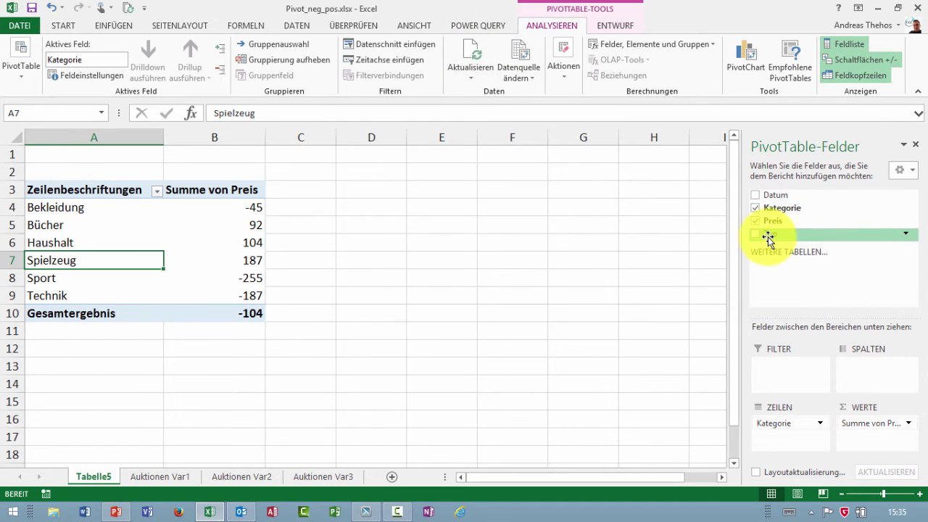
- Put Typ in the Spalten area and check the Ausgang (549) and Eingang (-653) sums
drag(768, 237, 768, 231)
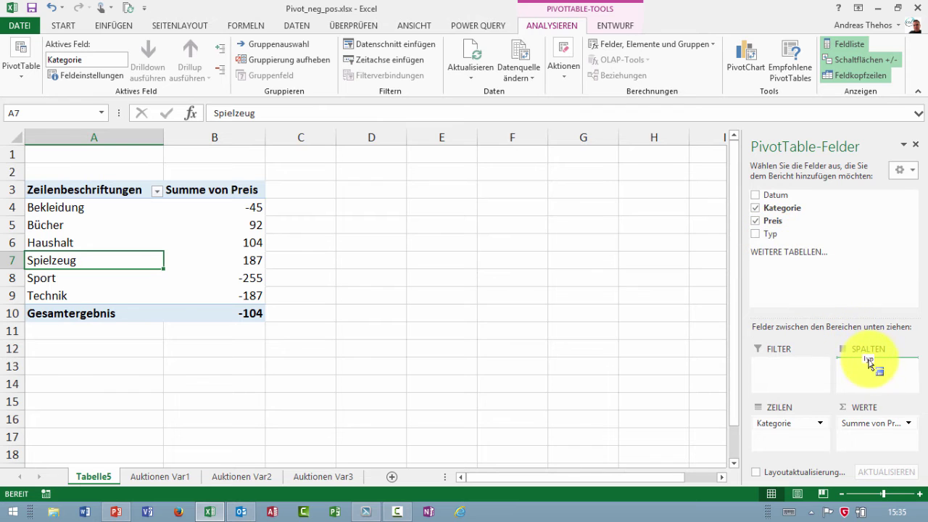
drag(768, 231, 865, 362)
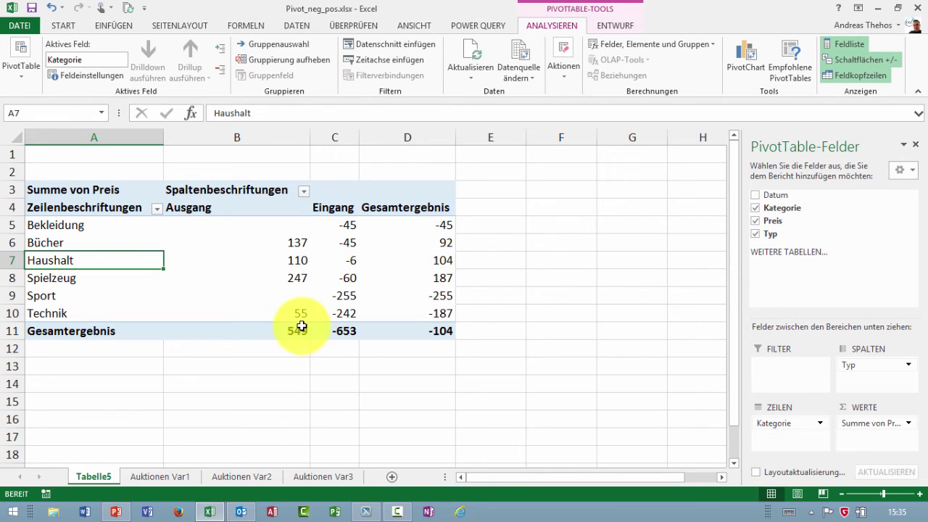
drag(277, 228, 265, 315)
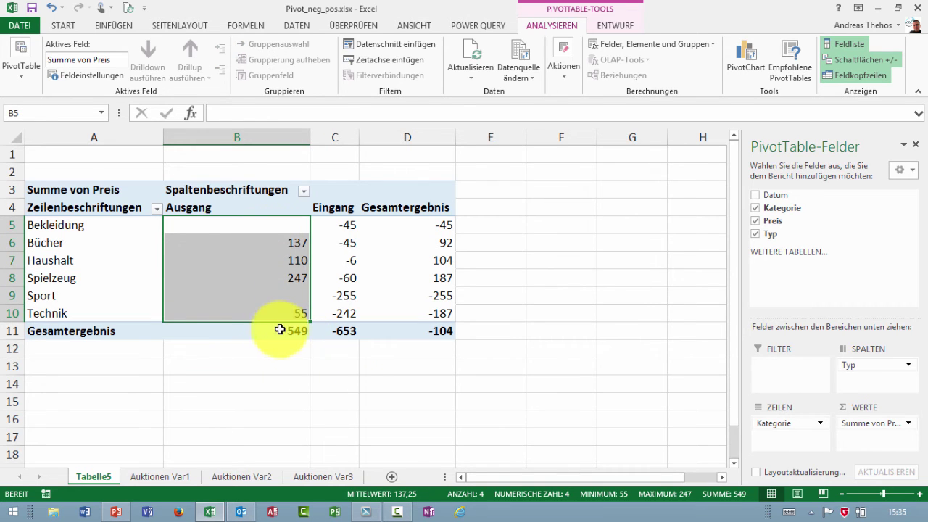
drag(337, 222, 335, 314)
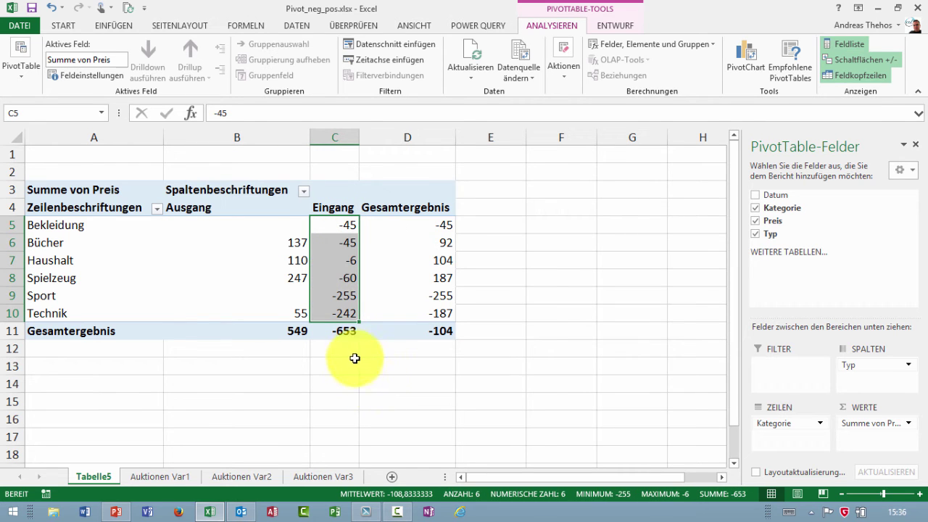
drag(412, 226, 420, 316)
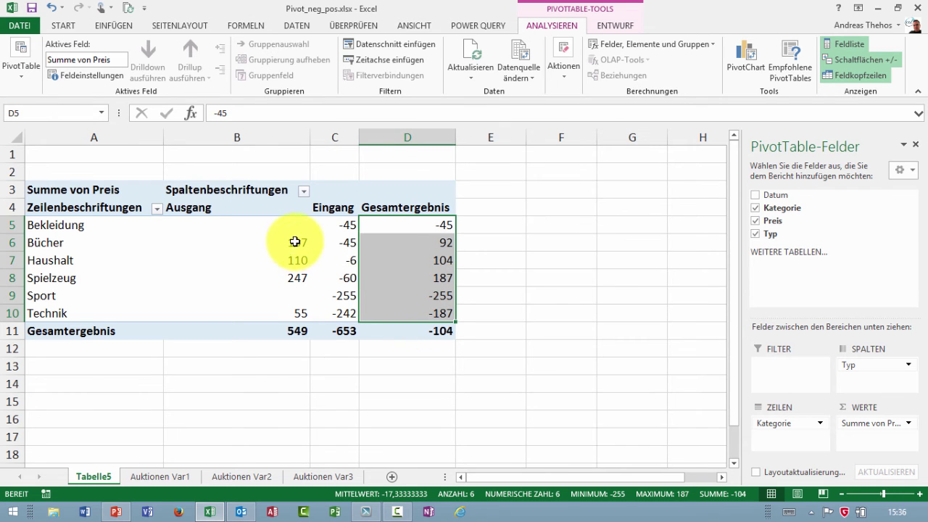
drag(291, 242, 337, 243)
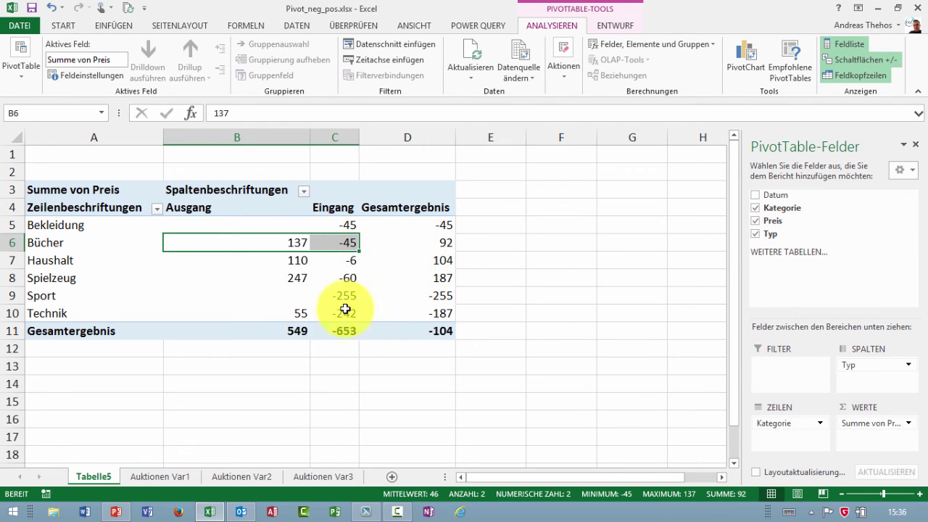
- Back on Auktionen Var1, select the Typ and Preis columns to review them
click(181, 474)
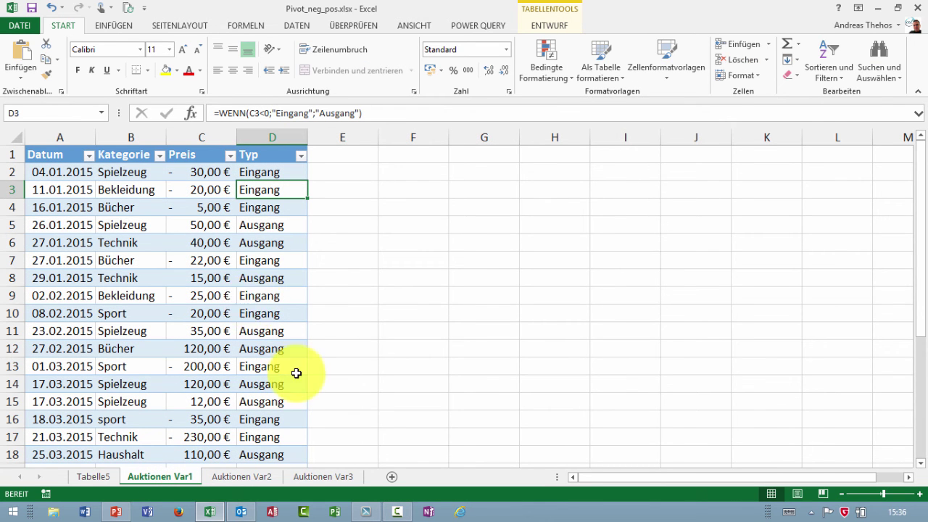
click(266, 138)
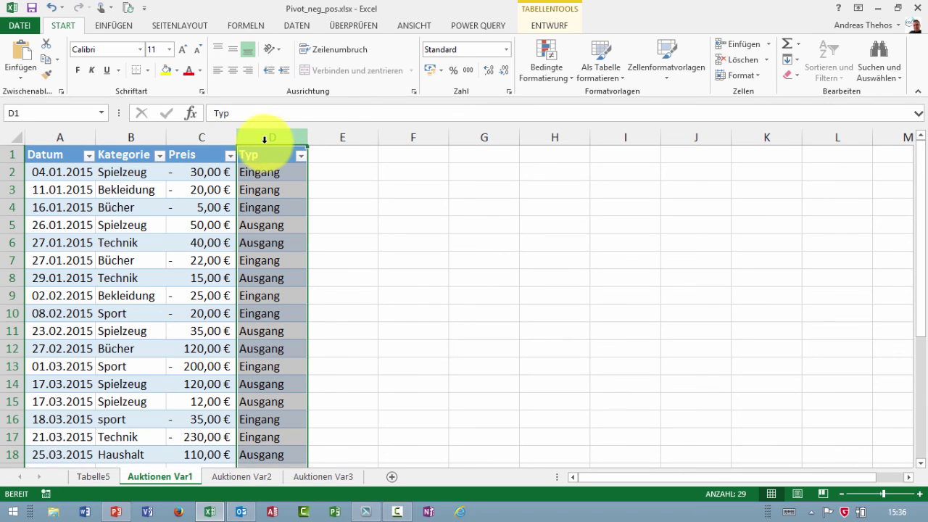
click(200, 140)
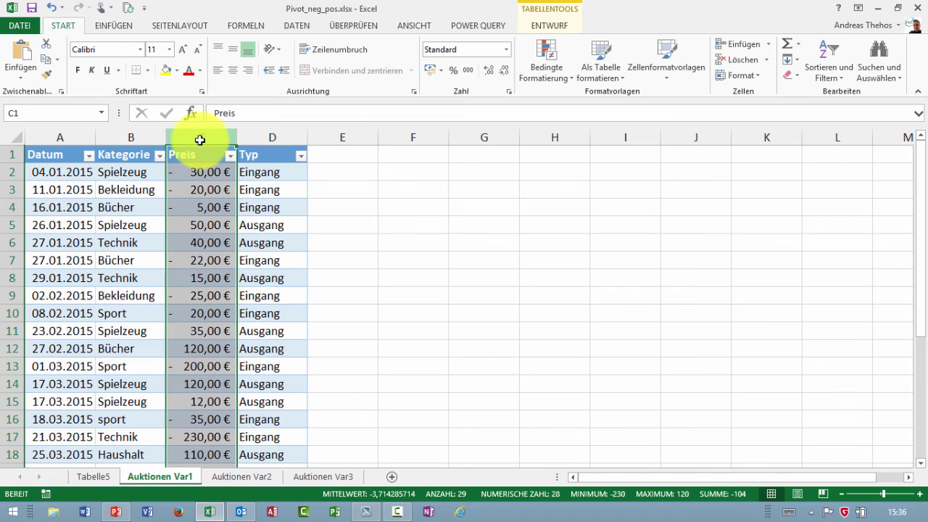
click(256, 136)
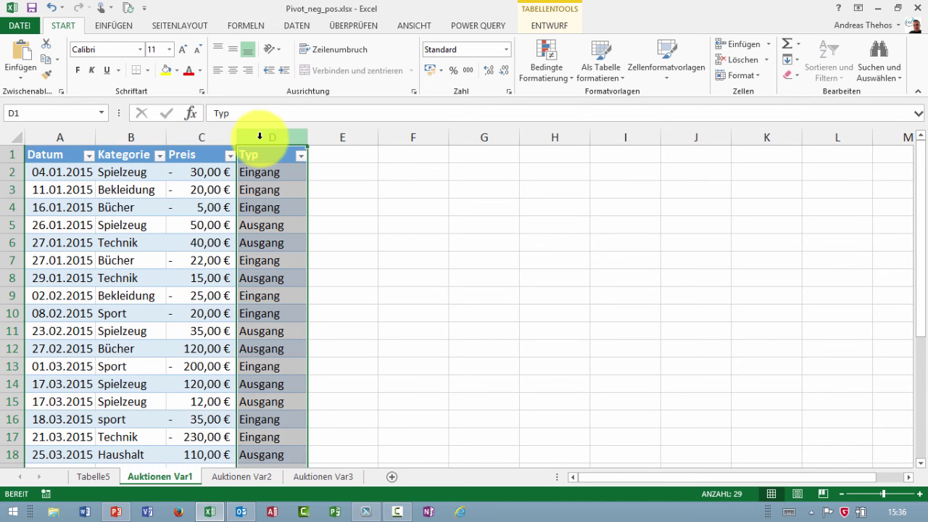